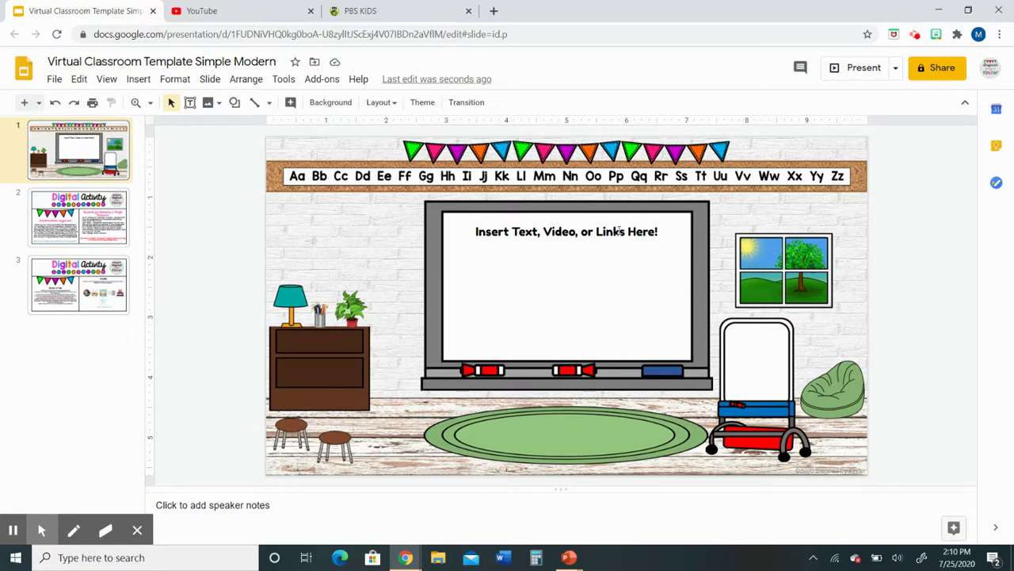
- Replace the placeholder text on the large classroom board with "Good Morning!"
{"action": "left_click", "coordinate": [604, 230]}
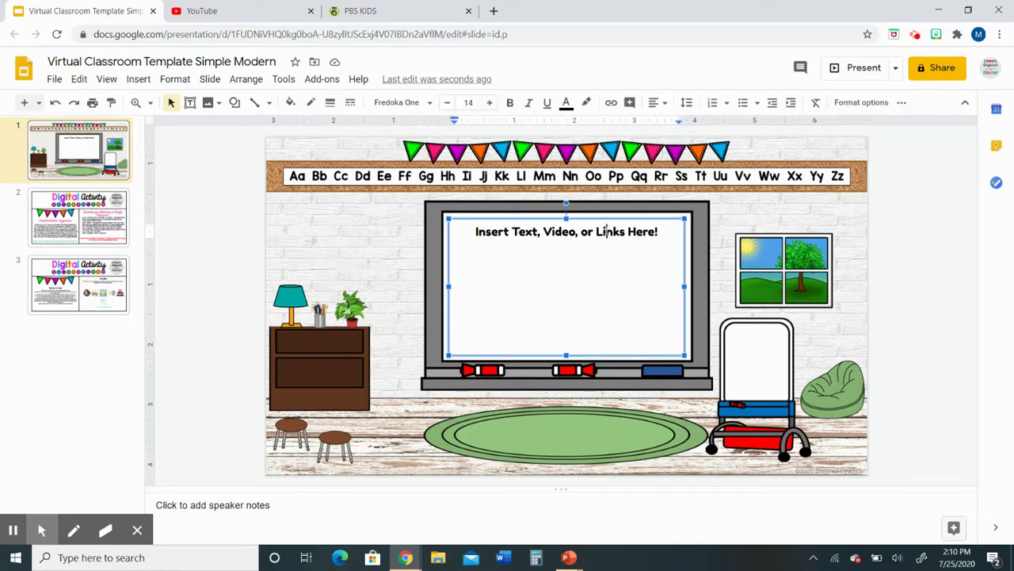
{"action": "left_click_drag", "start_coordinate": [664, 232], "coordinate": [476, 231]}
{"action": "type", "text": "Goo"}
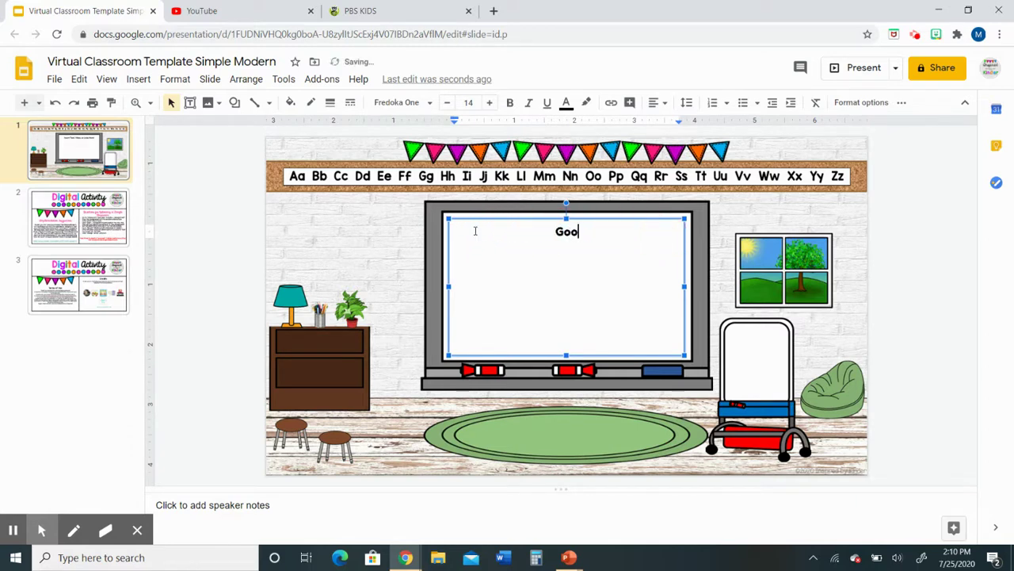
{"action": "type", "text": "d Morning!"}
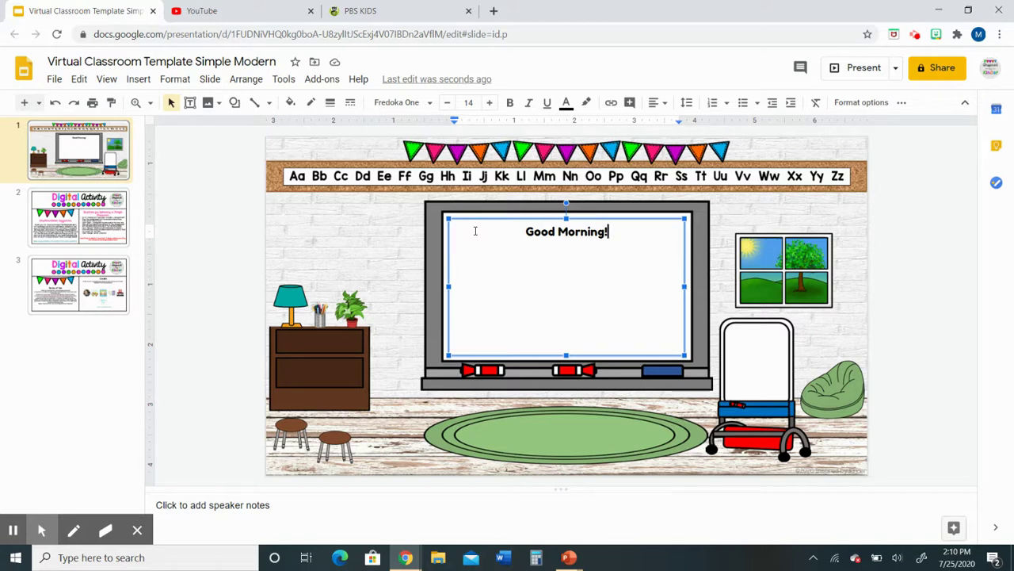
{"action": "left_click", "coordinate": [370, 221]}
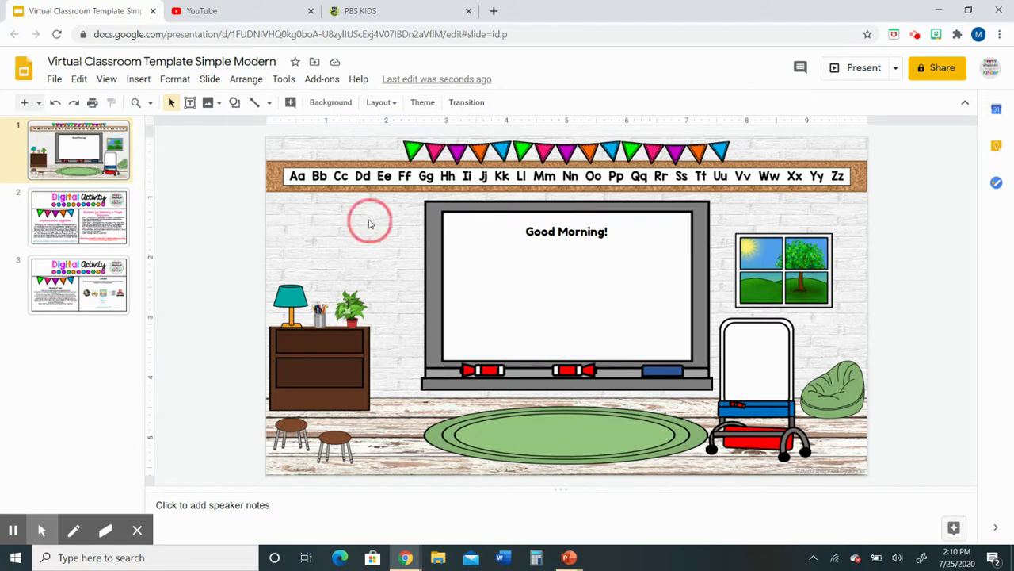
- Add an empty text box to the small easel whiteboard and enlarge it to fit the writing surface
{"action": "left_click", "coordinate": [139, 79]}
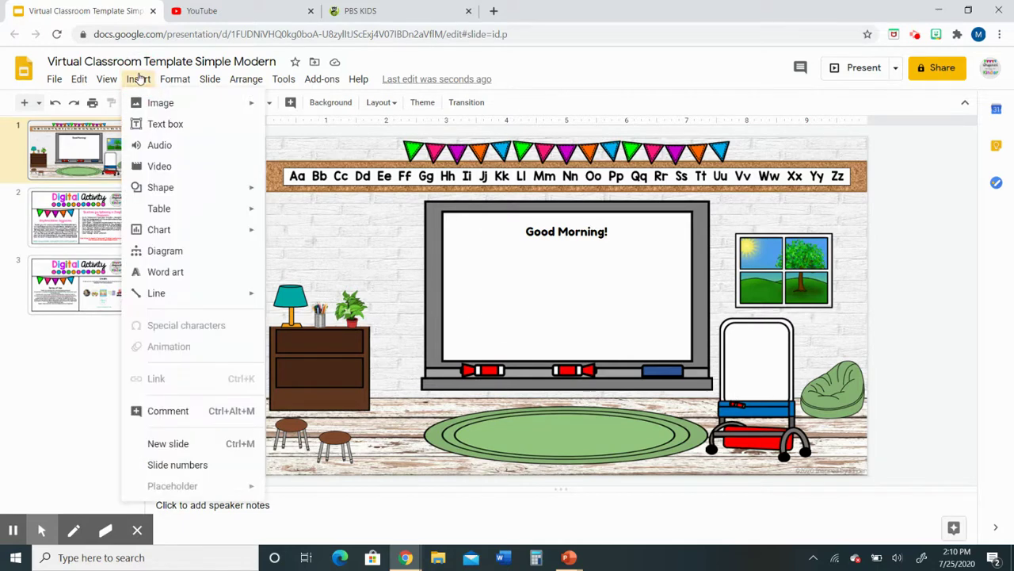
{"action": "left_click", "coordinate": [163, 124]}
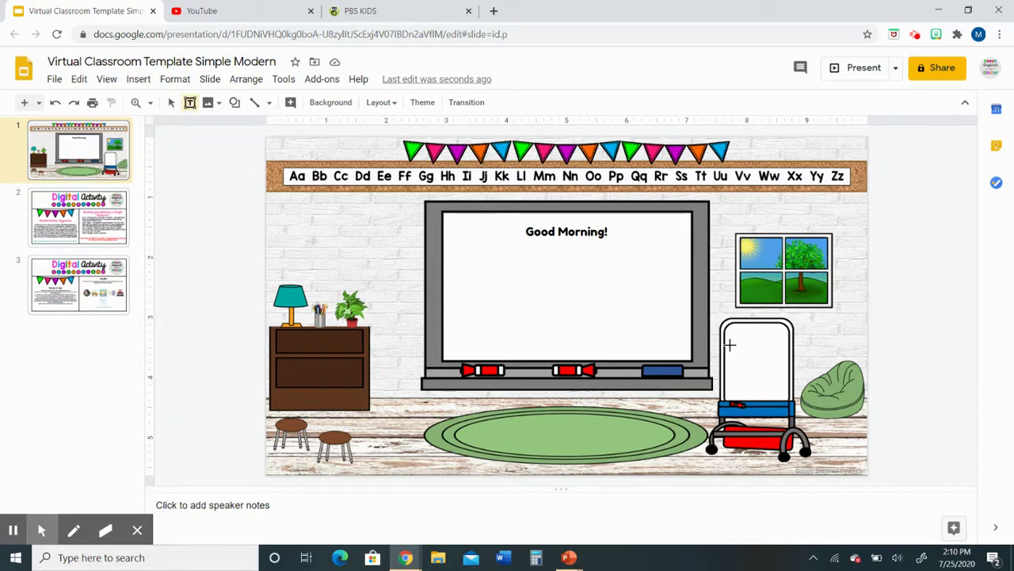
{"action": "left_click", "coordinate": [734, 336]}
{"action": "left_click_drag", "start_coordinate": [734, 336], "coordinate": [786, 395]}
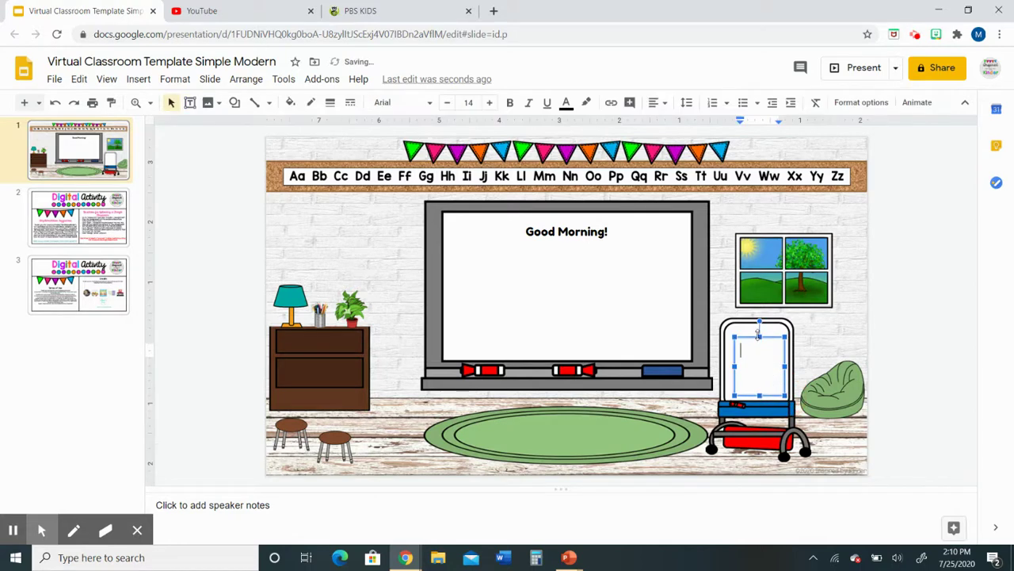
{"action": "key", "text": "Escape"}
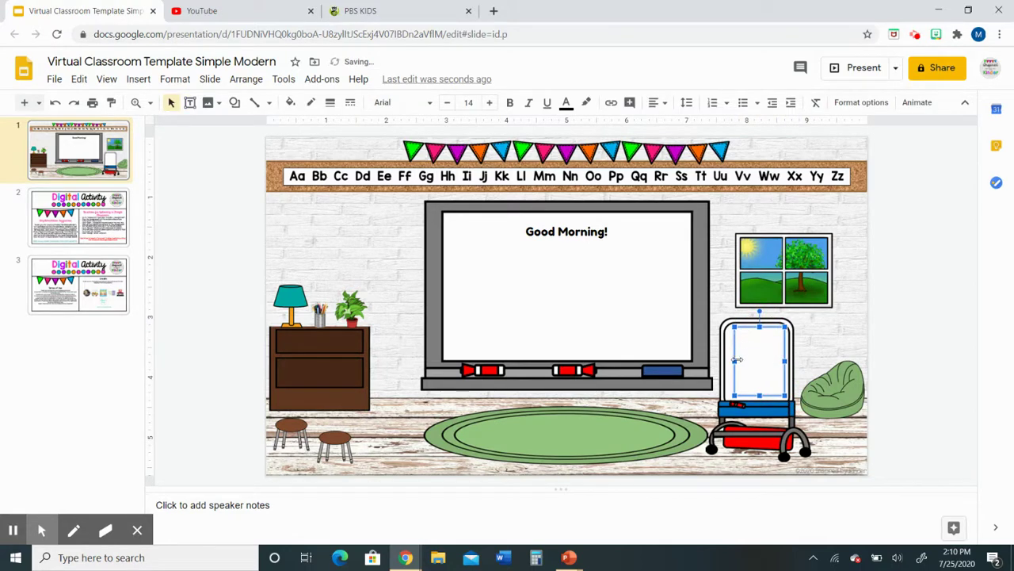
{"action": "left_click", "coordinate": [734, 362]}
{"action": "left_click_drag", "start_coordinate": [734, 361], "coordinate": [728, 361]}
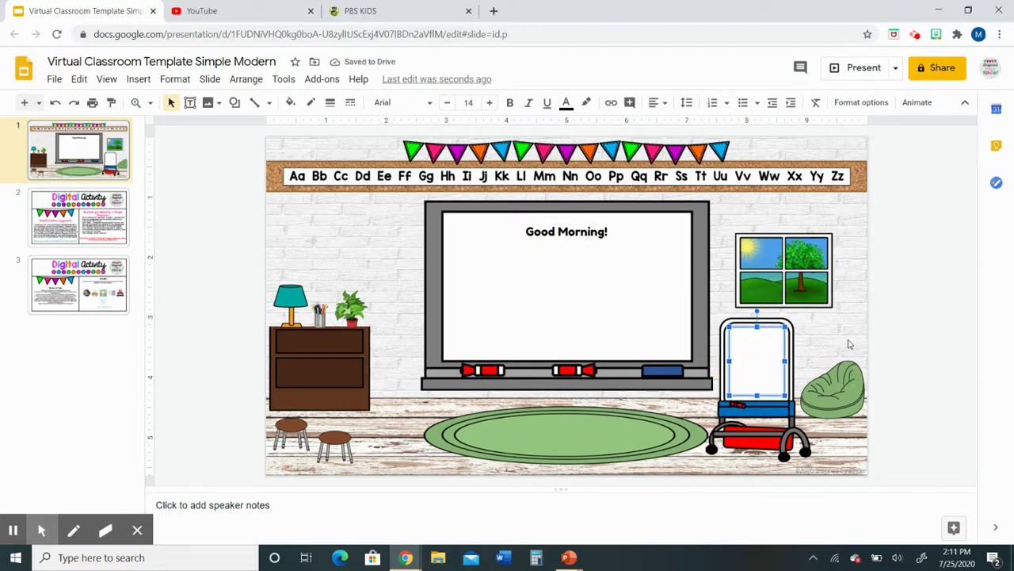
{"action": "left_click", "coordinate": [225, 181]}
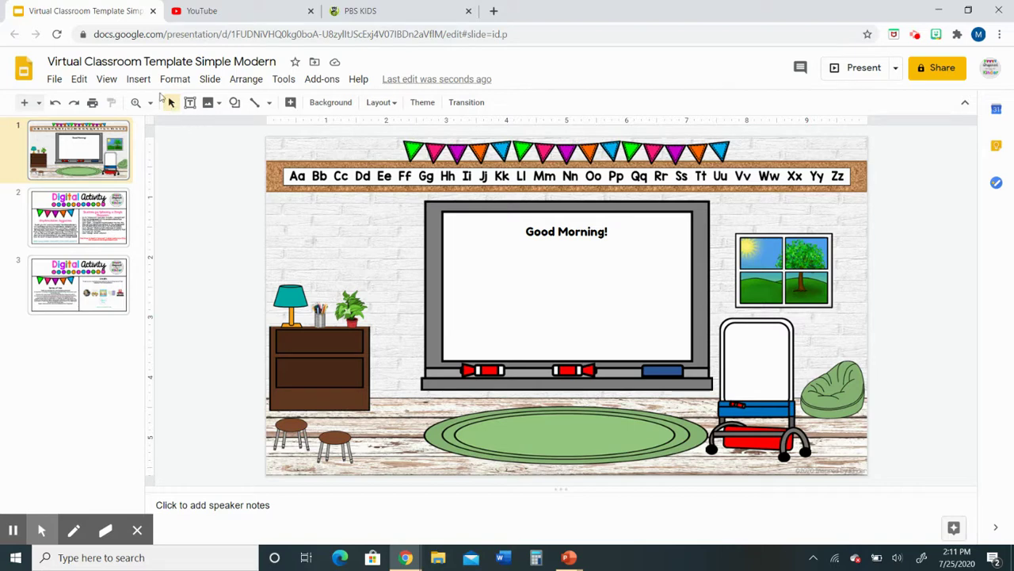
- Start inserting a video, check the videos available in Google Drive and return to the YouTube search
{"action": "left_click", "coordinate": [138, 79]}
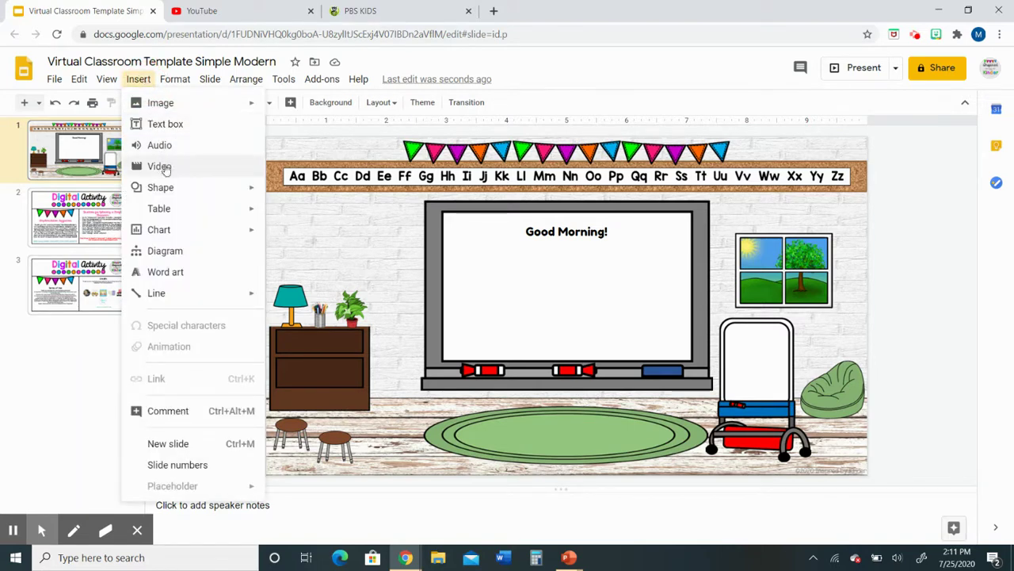
{"action": "left_click", "coordinate": [162, 167]}
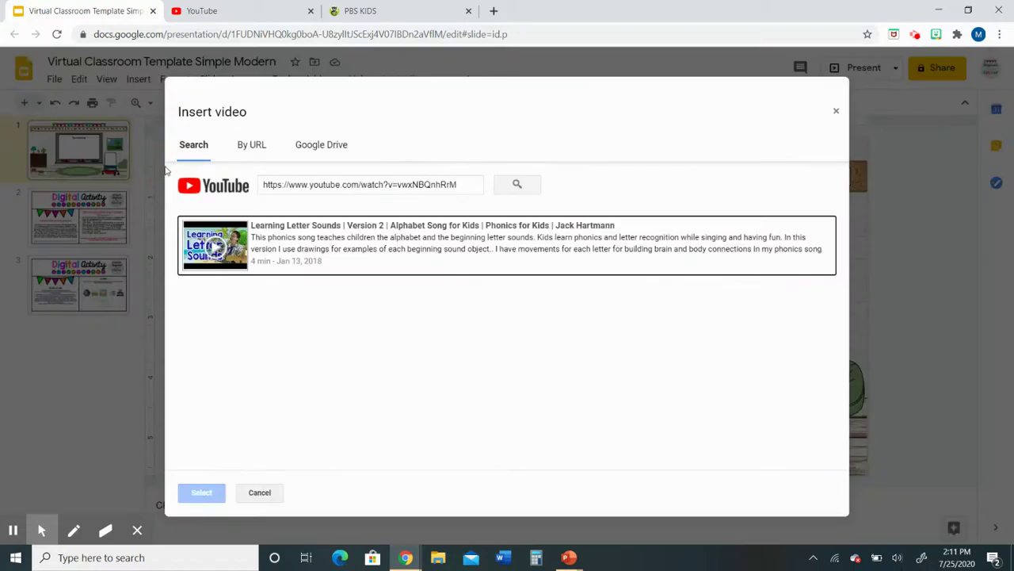
{"action": "left_click", "coordinate": [321, 150]}
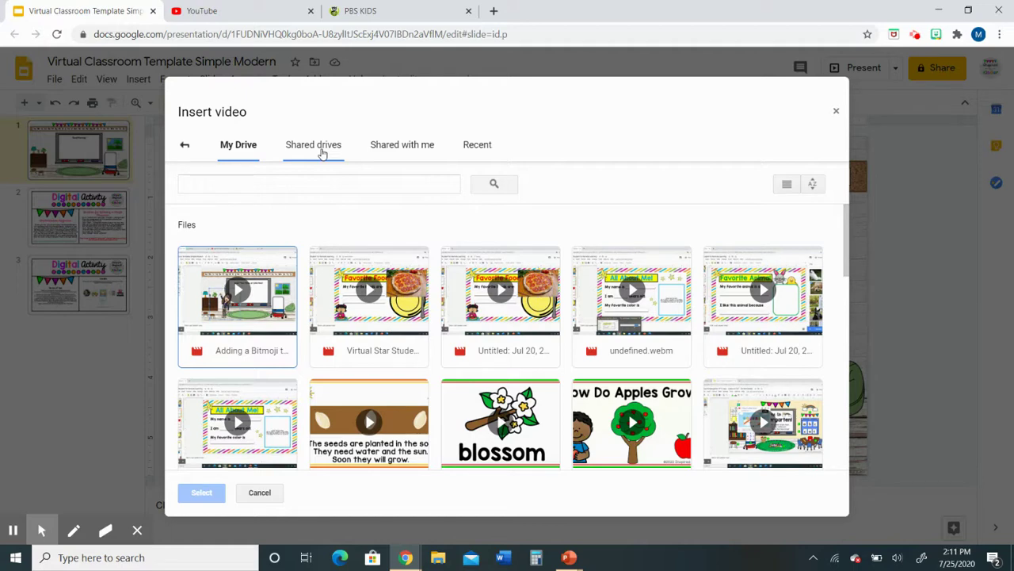
{"action": "left_click", "coordinate": [186, 147]}
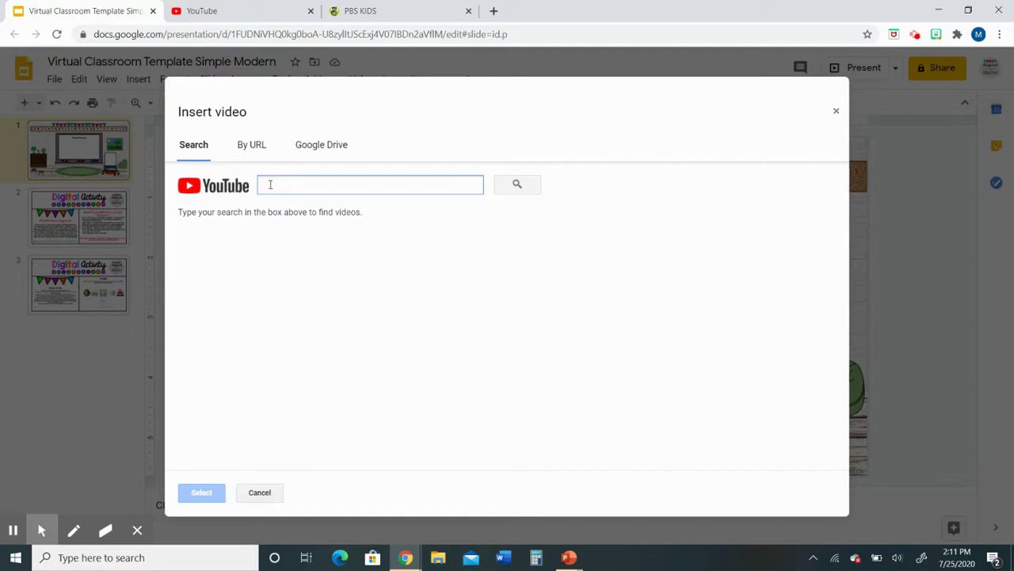
- Search YouTube for "jack hartmann" within the video insertion dialog and look through the results
{"action": "type", "text": "jack"}
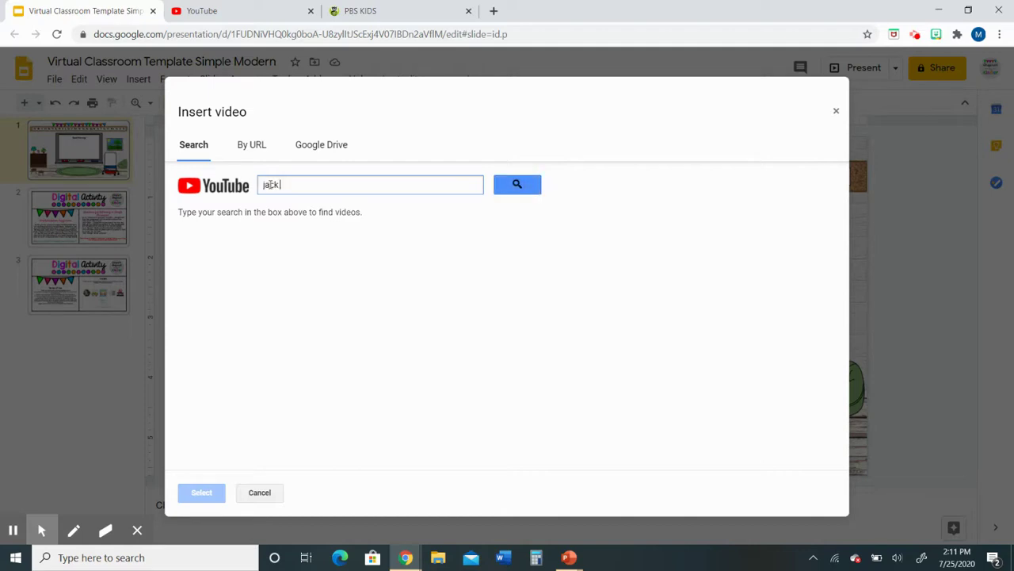
{"action": "type", "text": " hartmann"}
{"action": "key", "text": "Return"}
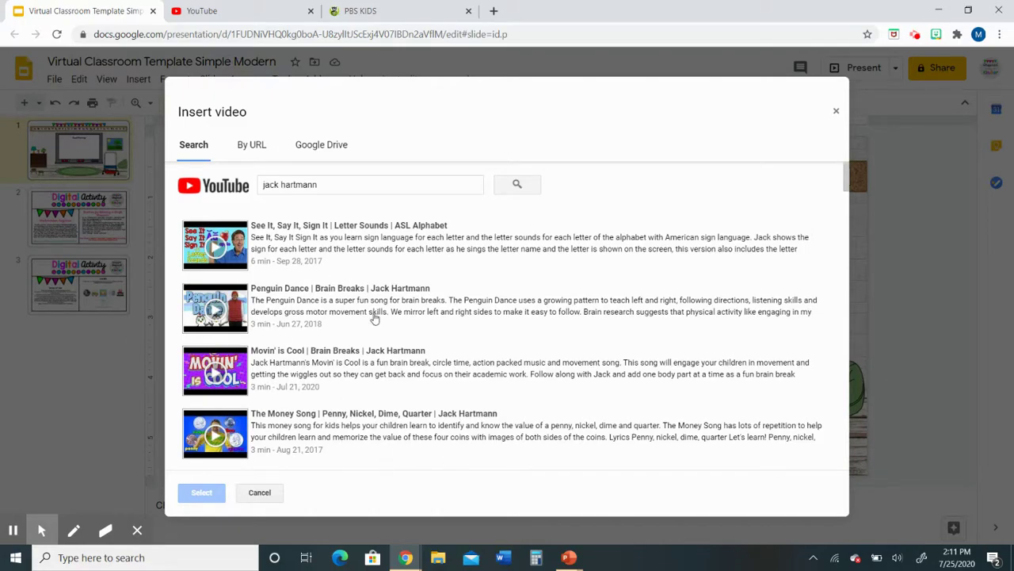
{"action": "left_click", "coordinate": [844, 194]}
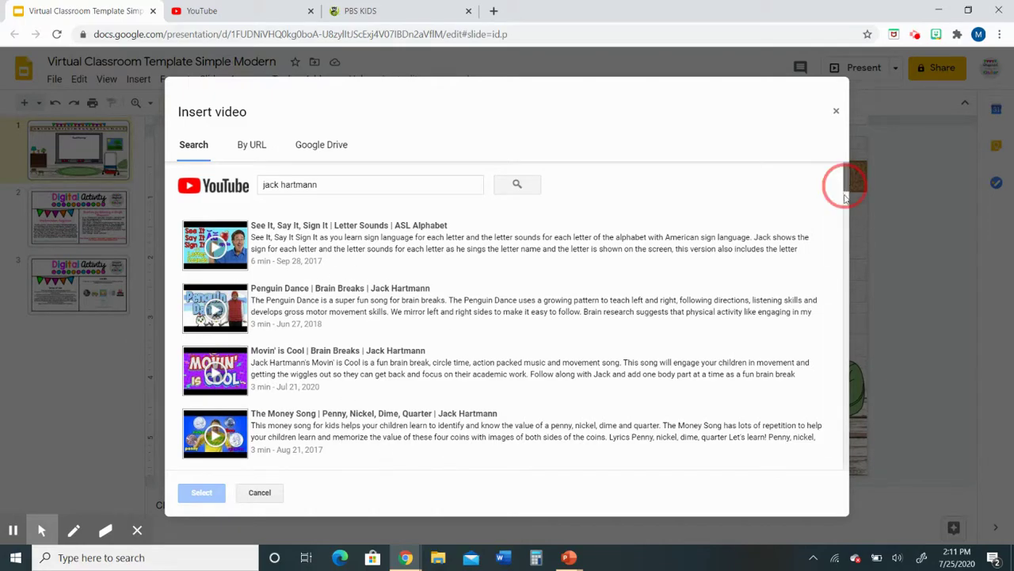
{"action": "scroll", "coordinate": [845, 190], "scroll_direction": "down", "scroll_amount": 6}
{"action": "scroll", "coordinate": [843, 183], "scroll_direction": "up", "scroll_amount": 7}
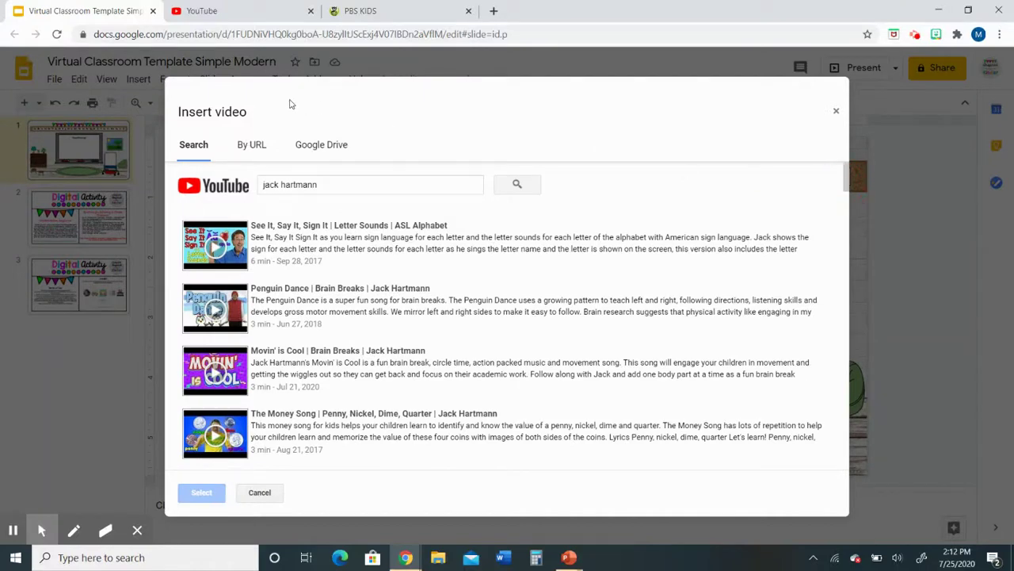
- Switch to YouTube, search for "jack hartman letter sounds" and copy the link address of the "Learning Letter Sounds | Version 2" video
{"action": "left_click", "coordinate": [243, 11]}
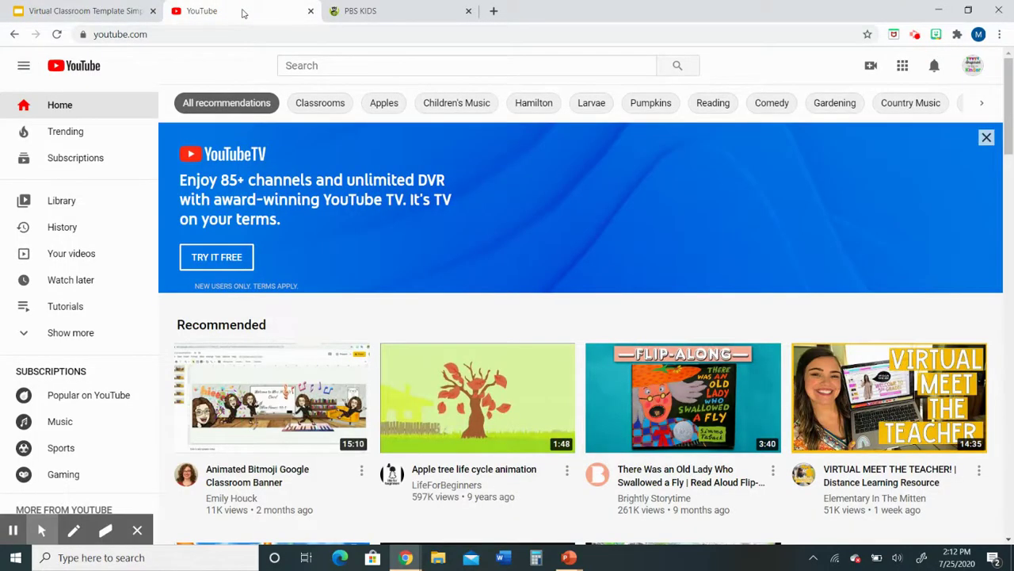
{"action": "left_click", "coordinate": [325, 65]}
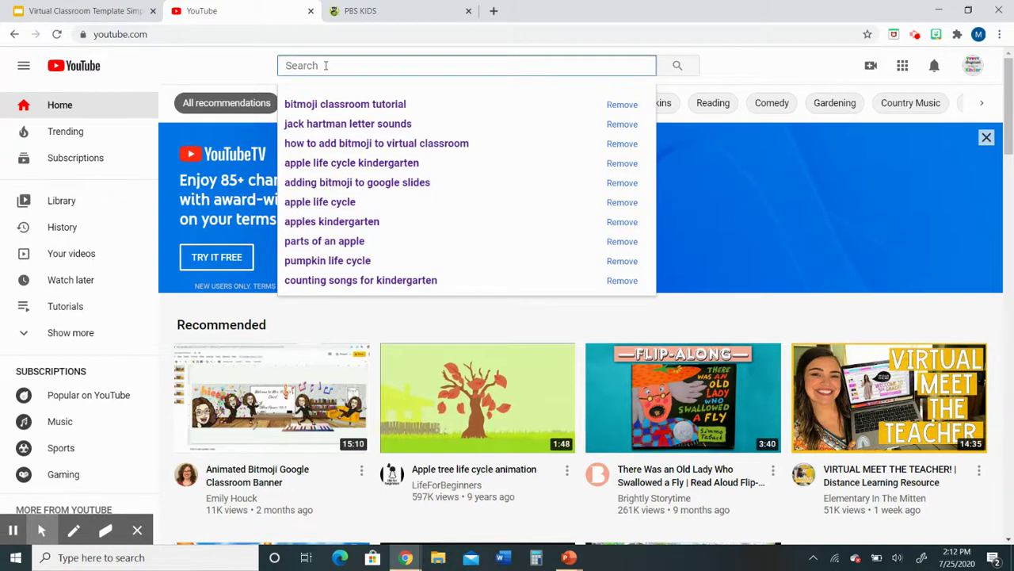
{"action": "left_click", "coordinate": [333, 127]}
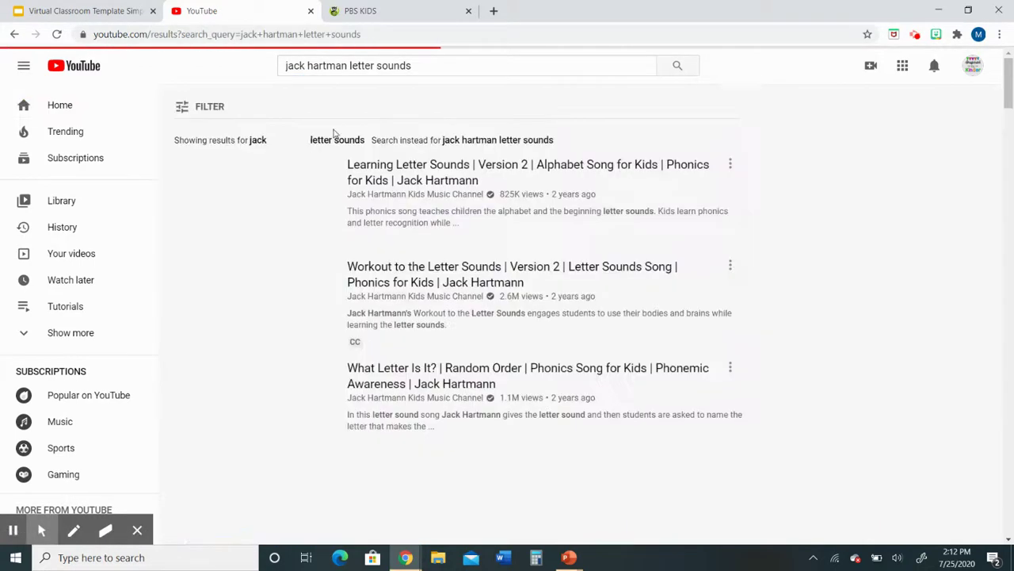
{"action": "mouse_move", "coordinate": [245, 205]}
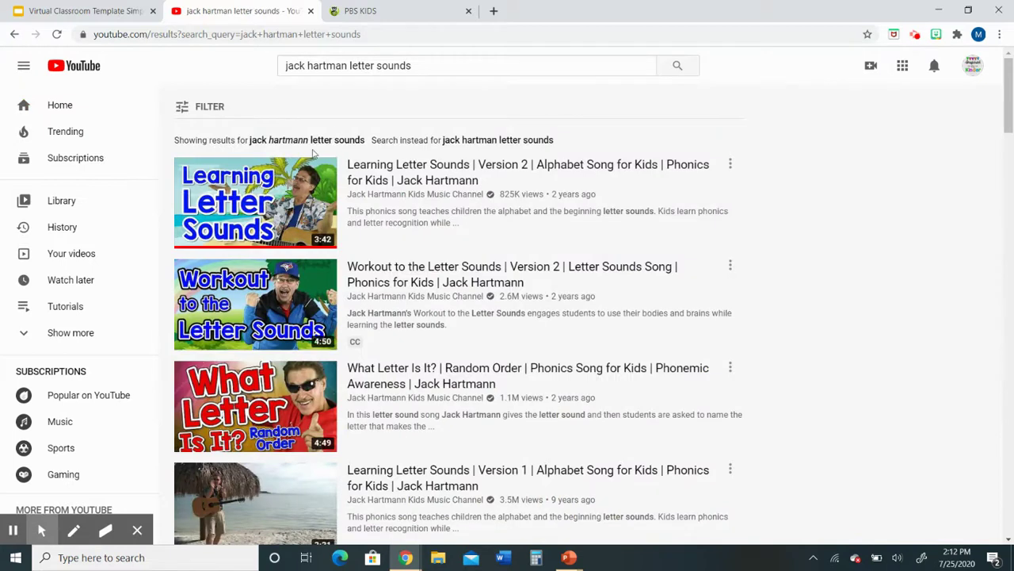
{"action": "right_click", "coordinate": [236, 202]}
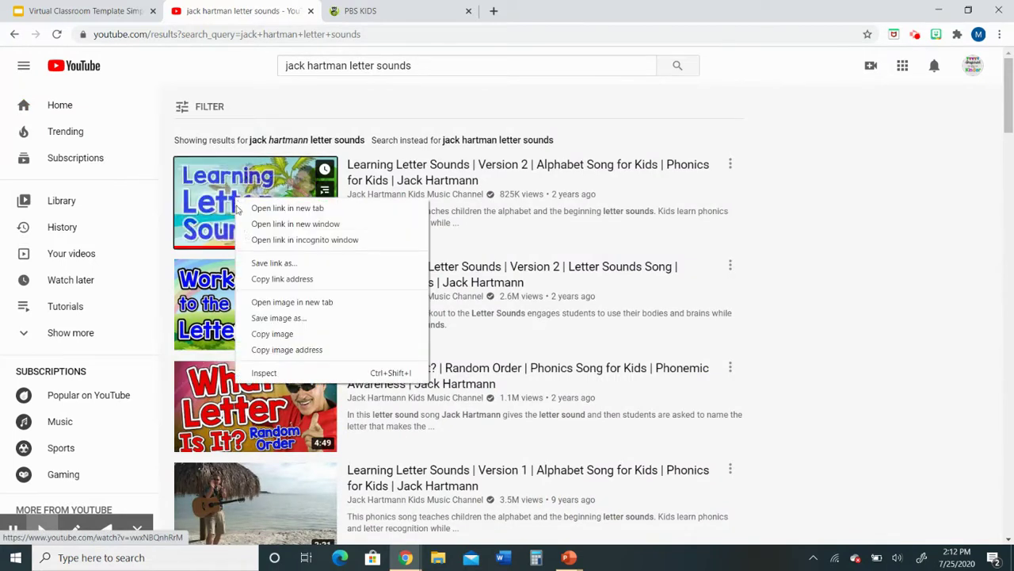
{"action": "left_click", "coordinate": [284, 281]}
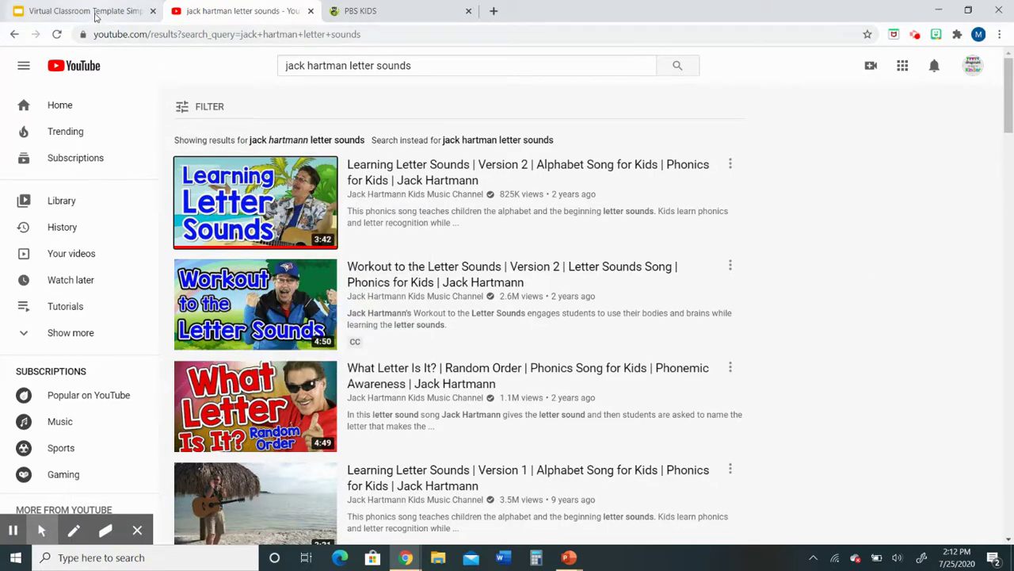
{"action": "left_click", "coordinate": [97, 13]}
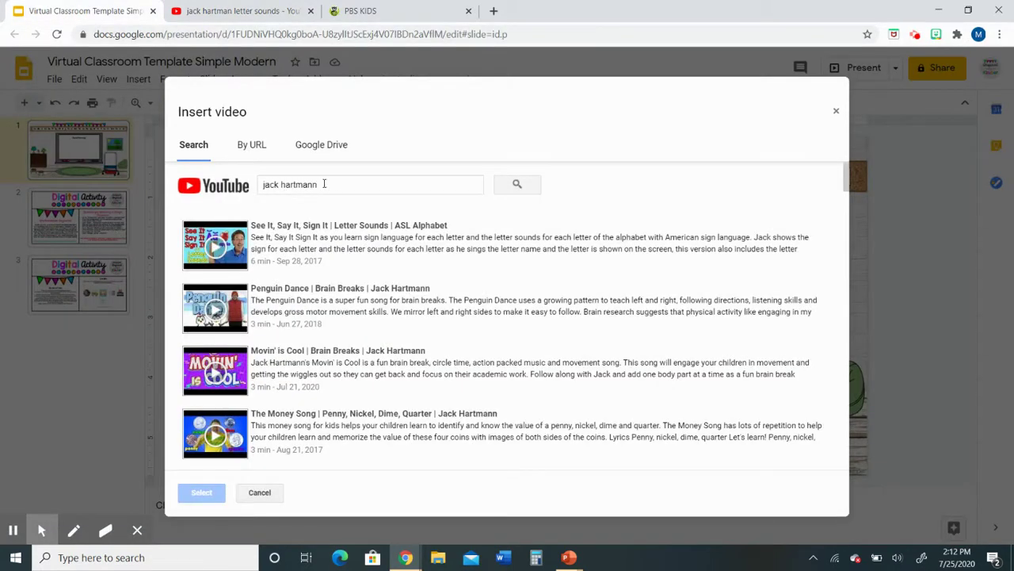
{"action": "left_click_drag", "start_coordinate": [317, 186], "coordinate": [258, 186]}
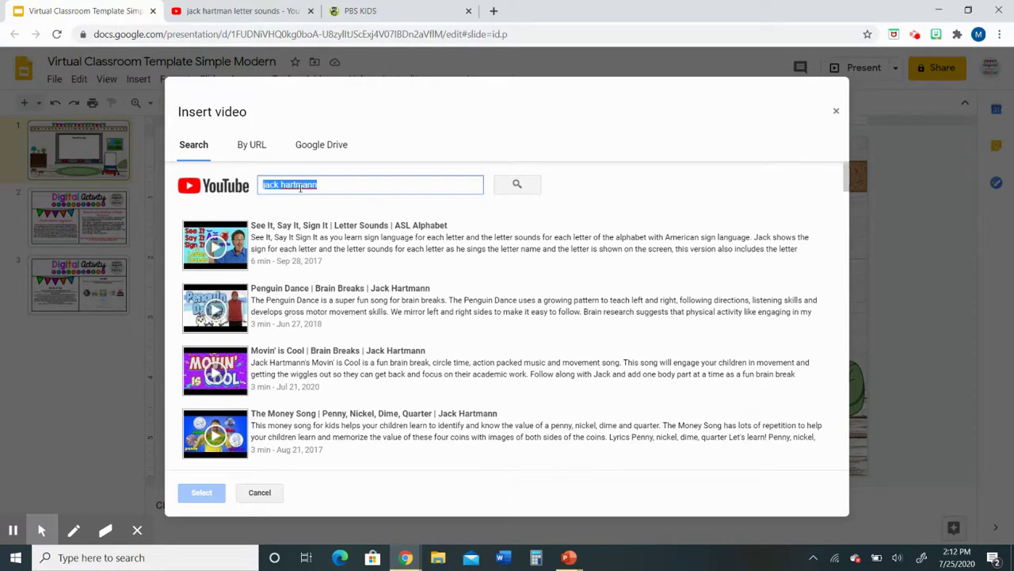
{"action": "right_click", "coordinate": [300, 189]}
{"action": "left_click", "coordinate": [330, 252]}
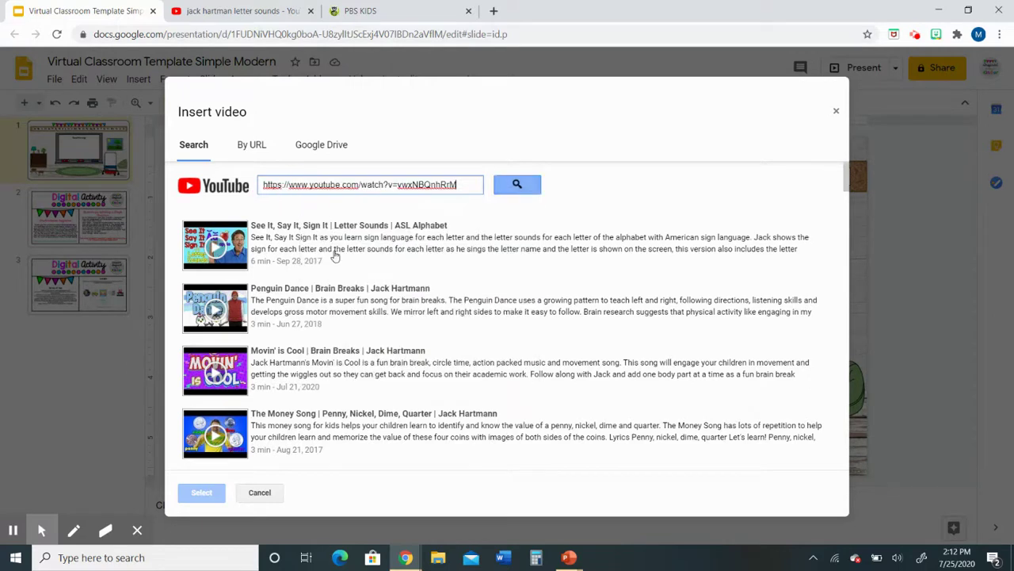
{"action": "left_click", "coordinate": [516, 185]}
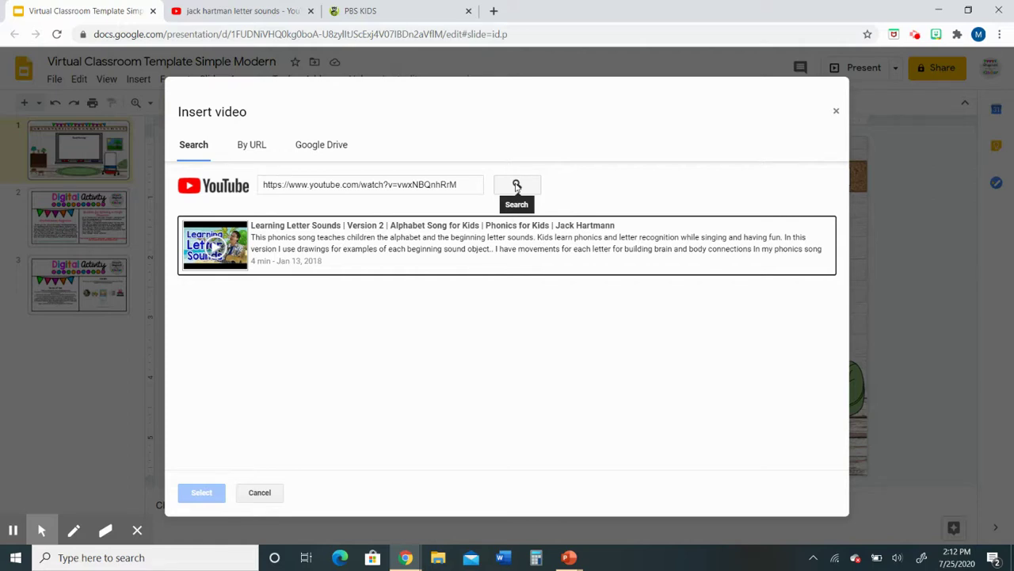
{"action": "left_click", "coordinate": [322, 246]}
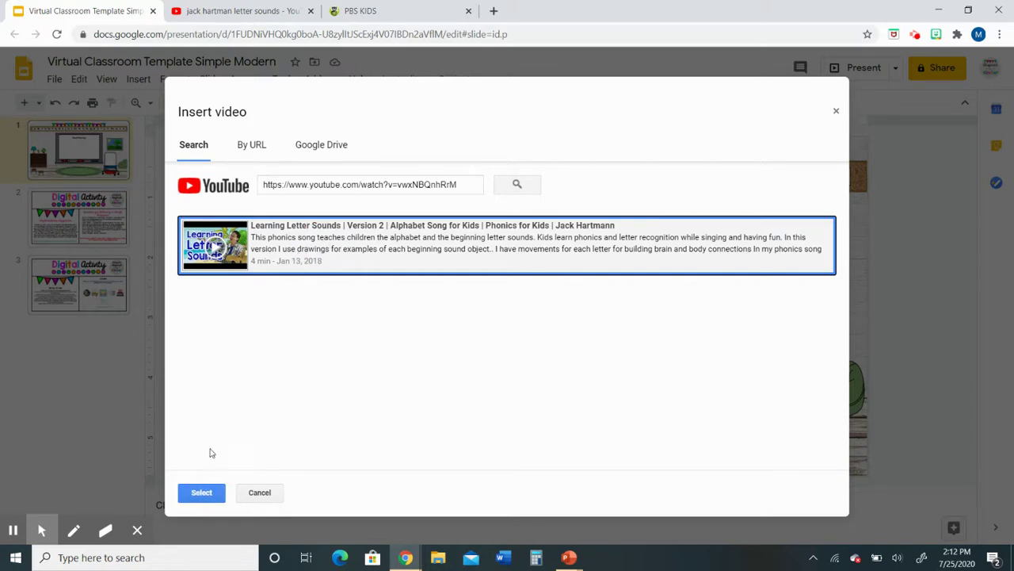
{"action": "left_click", "coordinate": [202, 493]}
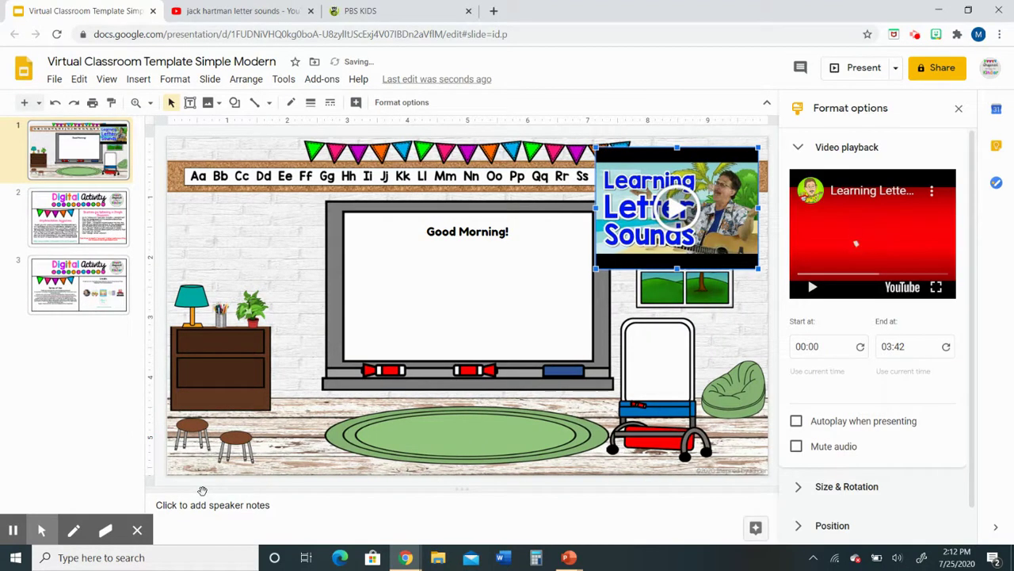
- Move the video onto the large board, centred below "Good Morning!", and close the format options
{"action": "left_click_drag", "start_coordinate": [707, 194], "coordinate": [531, 267]}
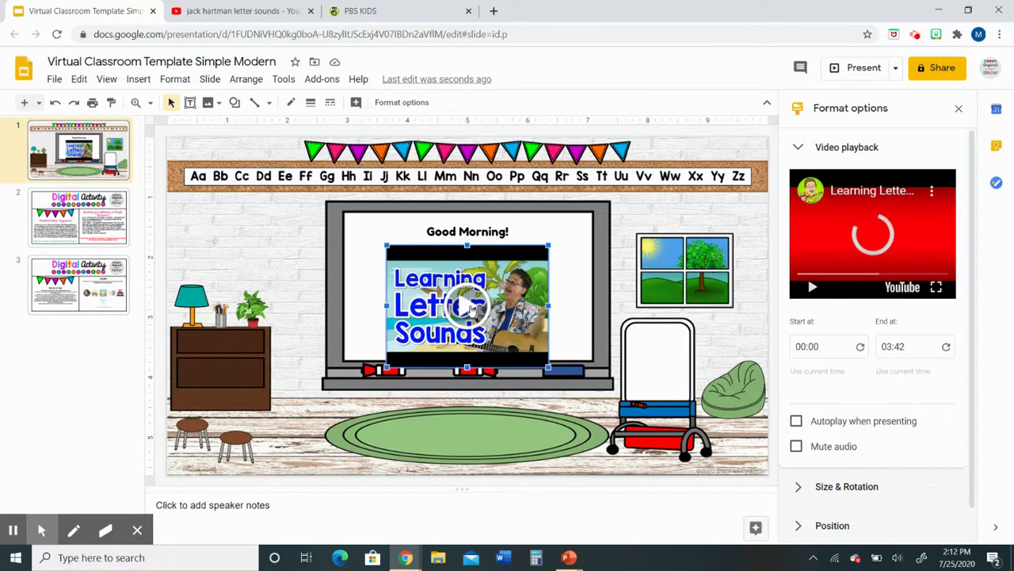
{"action": "left_click", "coordinate": [958, 108]}
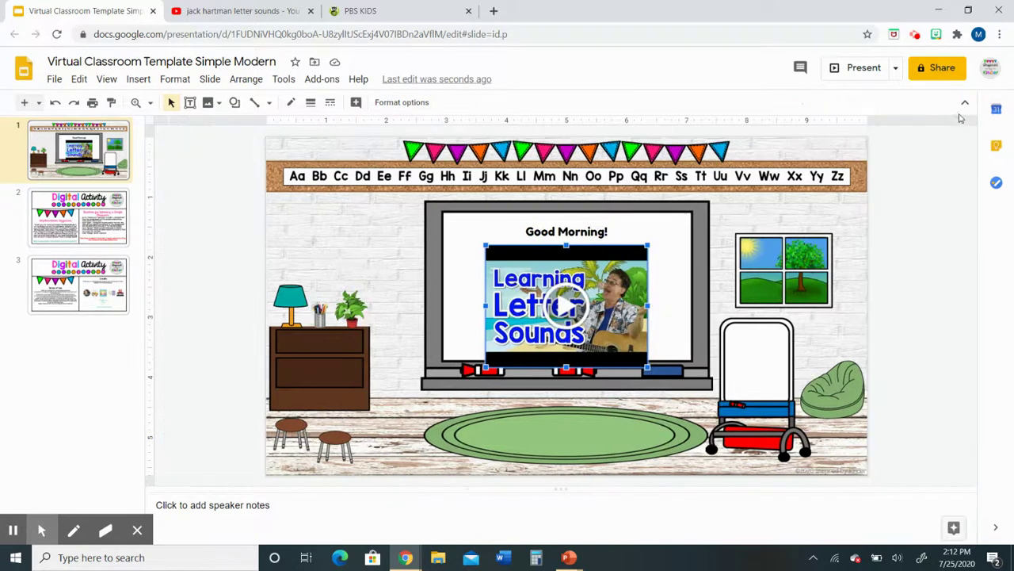
{"action": "left_click", "coordinate": [226, 234]}
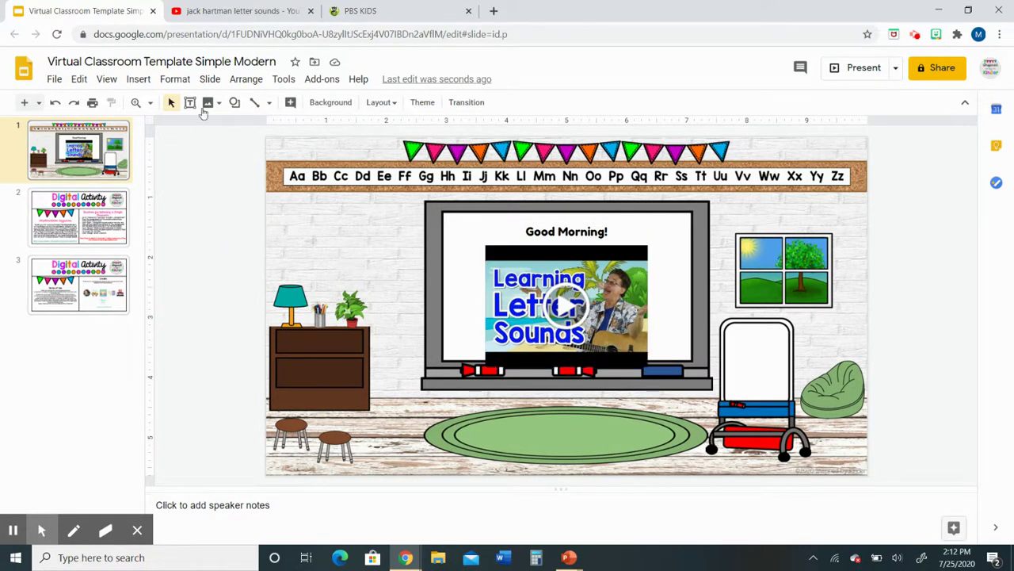
- Search the web for "board game clipart transparent" images and insert the U-shaped board game picture with coloured circles onto the slide
{"action": "left_click", "coordinate": [139, 79]}
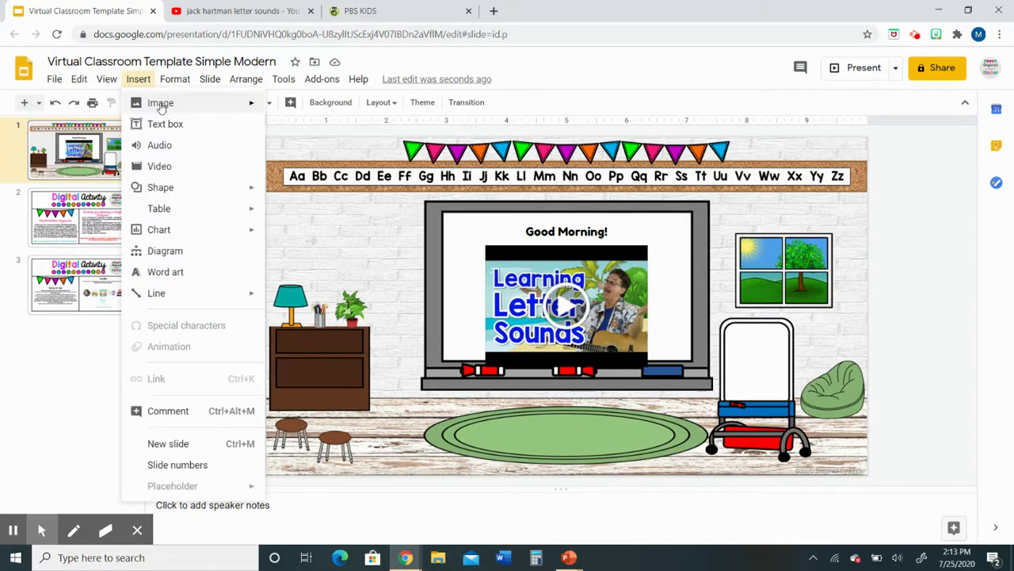
{"action": "mouse_move", "coordinate": [162, 107]}
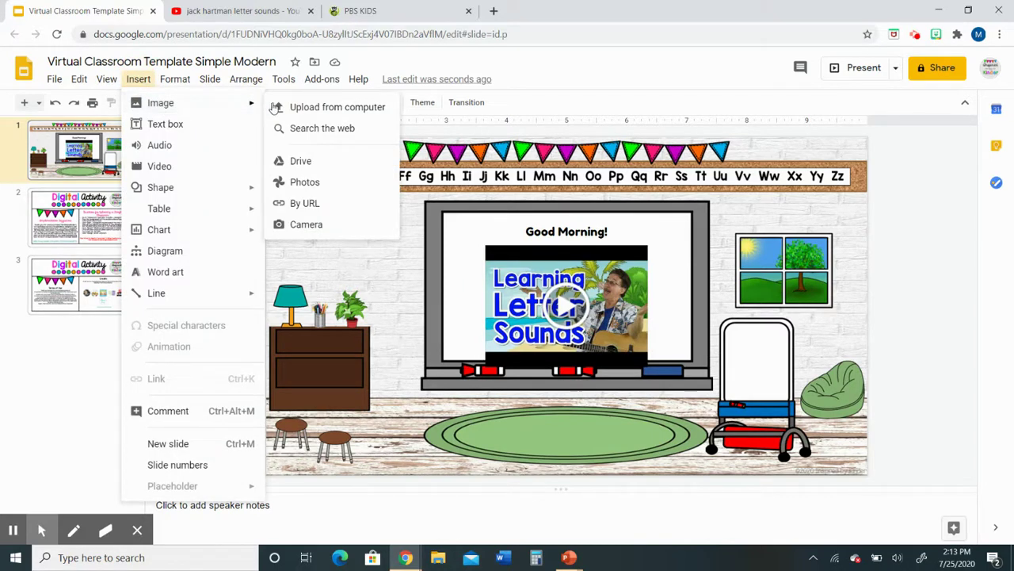
{"action": "left_click", "coordinate": [345, 128]}
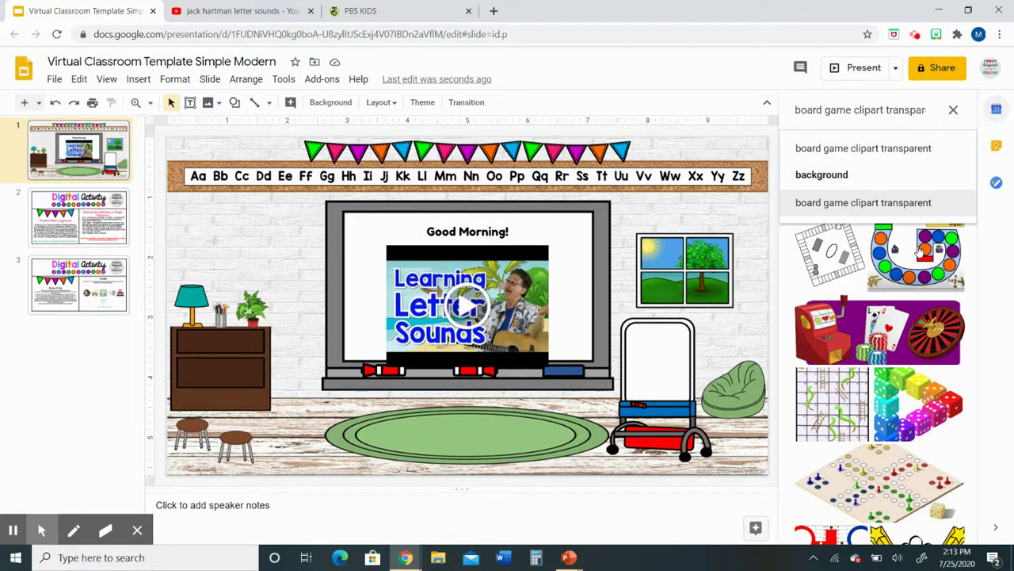
{"action": "left_click", "coordinate": [921, 250]}
{"action": "left_click", "coordinate": [919, 253]}
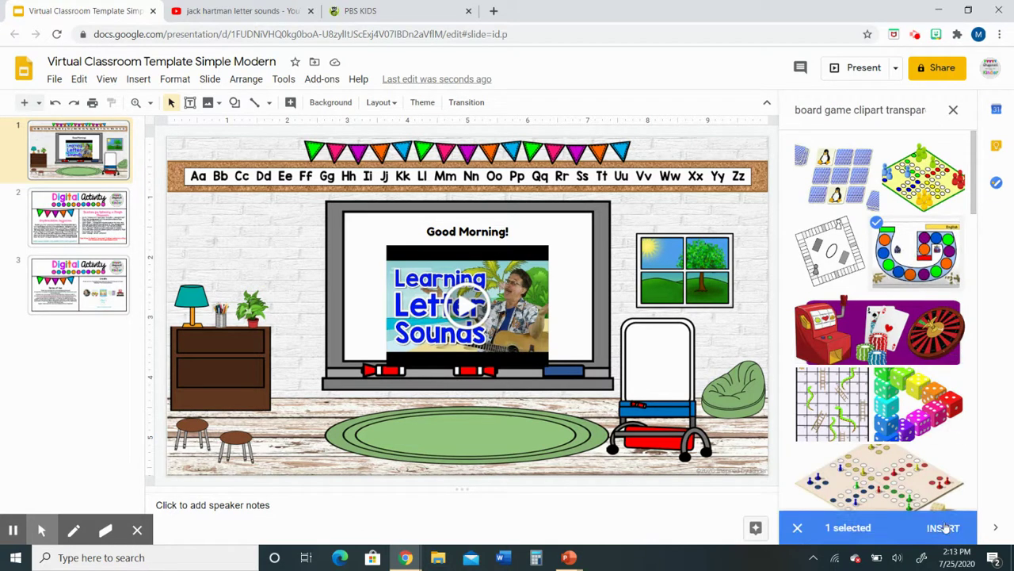
{"action": "left_click", "coordinate": [943, 527]}
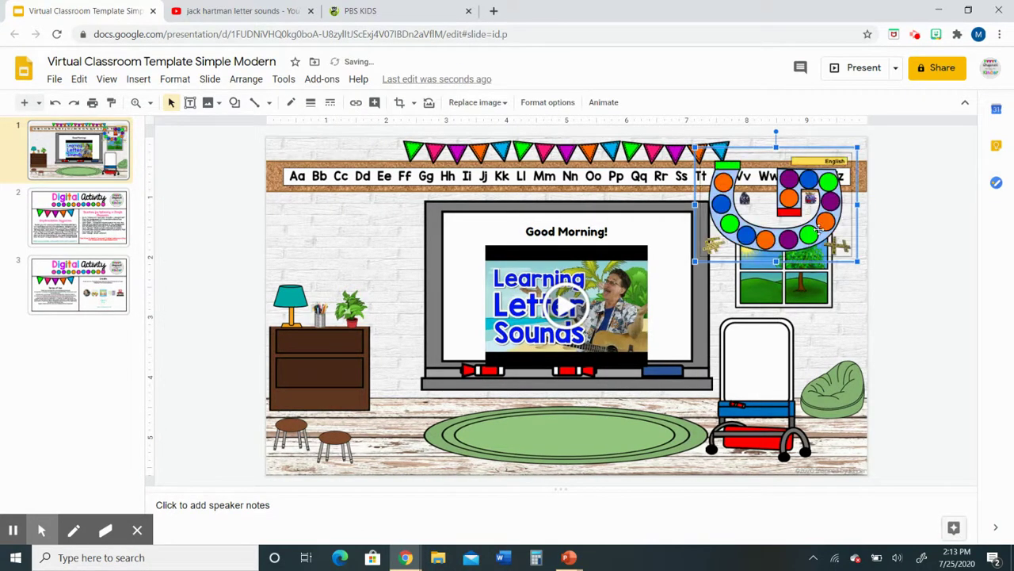
- Shrink the board game image proportionally and place it on the middle of the green rug
{"action": "left_click_drag", "start_coordinate": [857, 146], "coordinate": [785, 198]}
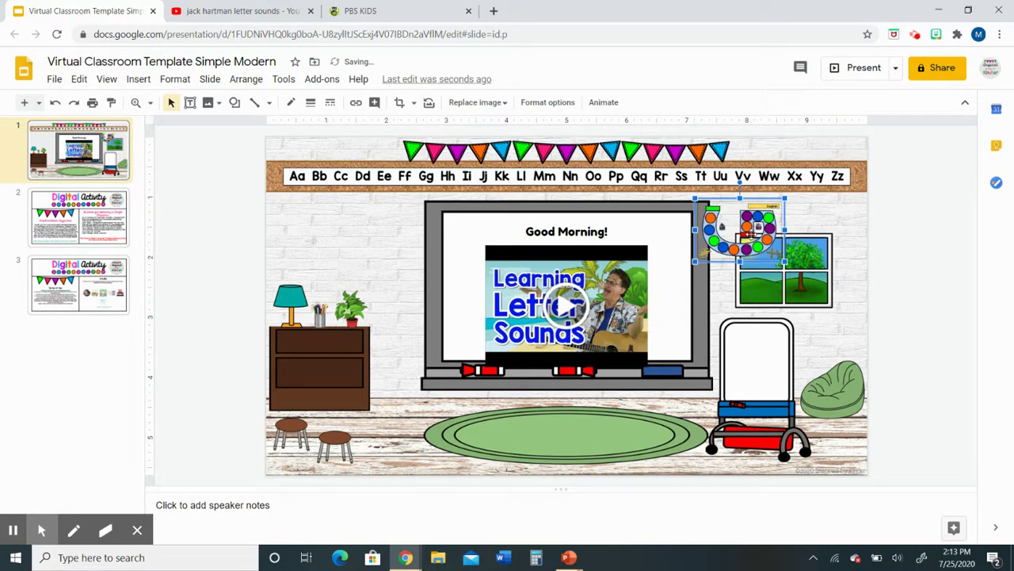
{"action": "left_click", "coordinate": [565, 418]}
{"action": "left_click_drag", "start_coordinate": [565, 418], "coordinate": [569, 435]}
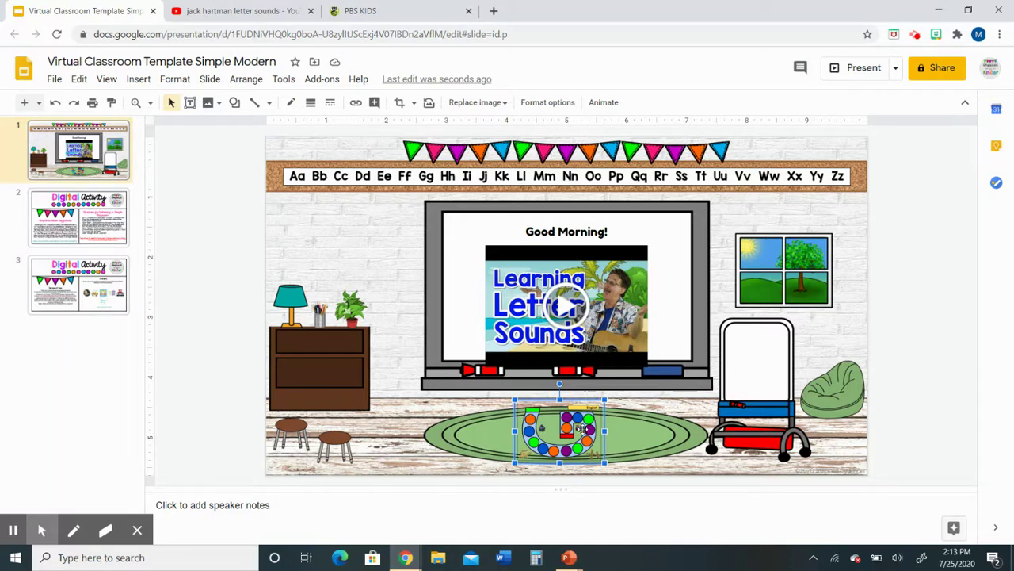
- Switch to the open PBS KIDS website and copy its web address, pbskids.org
{"action": "left_click", "coordinate": [390, 13]}
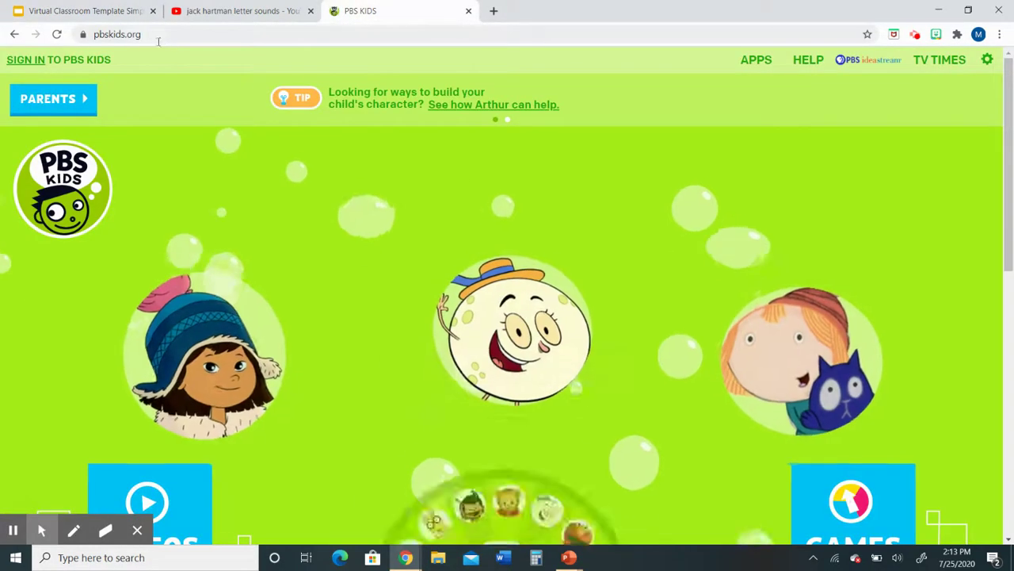
{"action": "left_click", "coordinate": [146, 35]}
{"action": "right_click", "coordinate": [136, 38]}
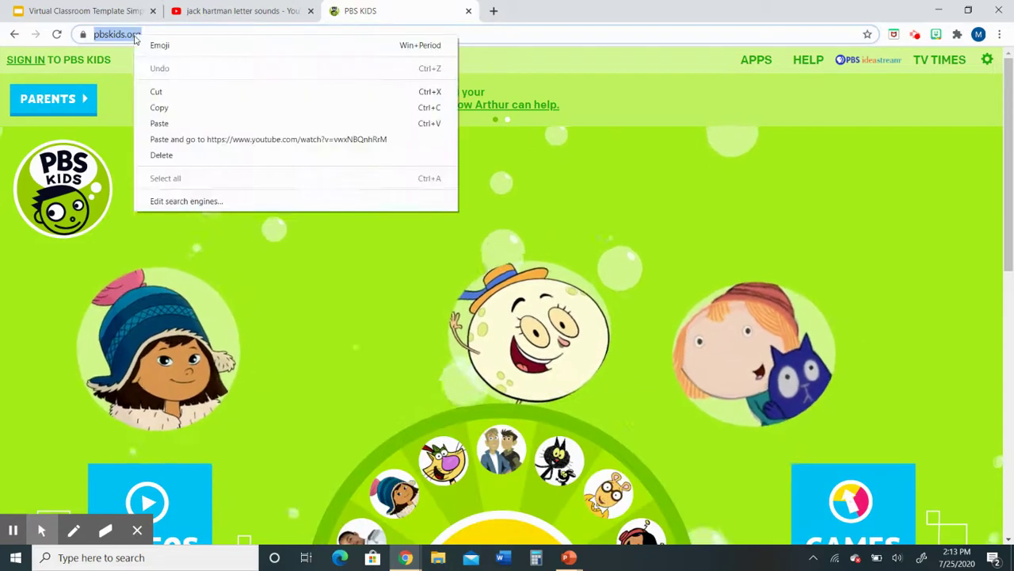
{"action": "left_click", "coordinate": [159, 108]}
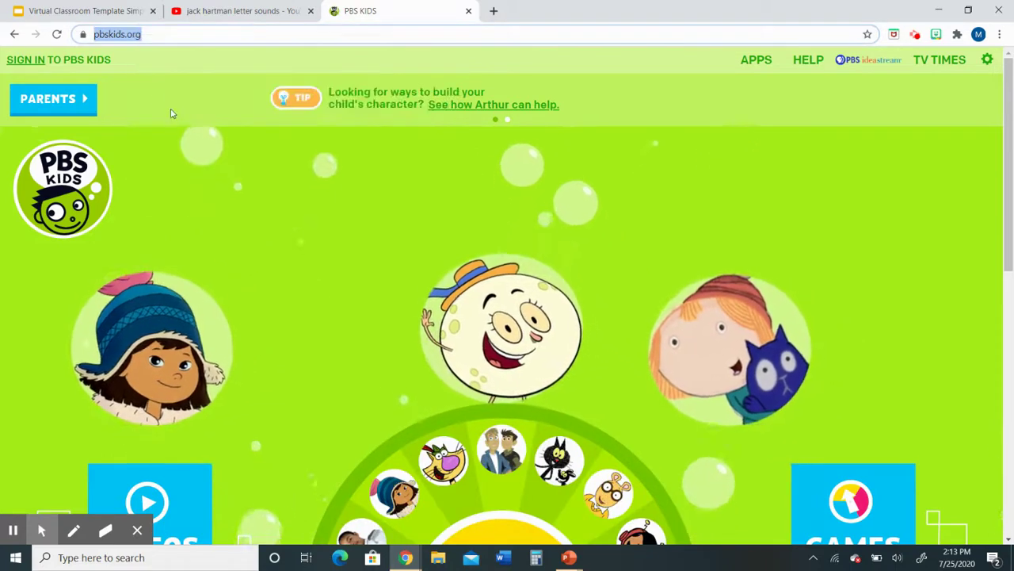
{"action": "left_click", "coordinate": [83, 10]}
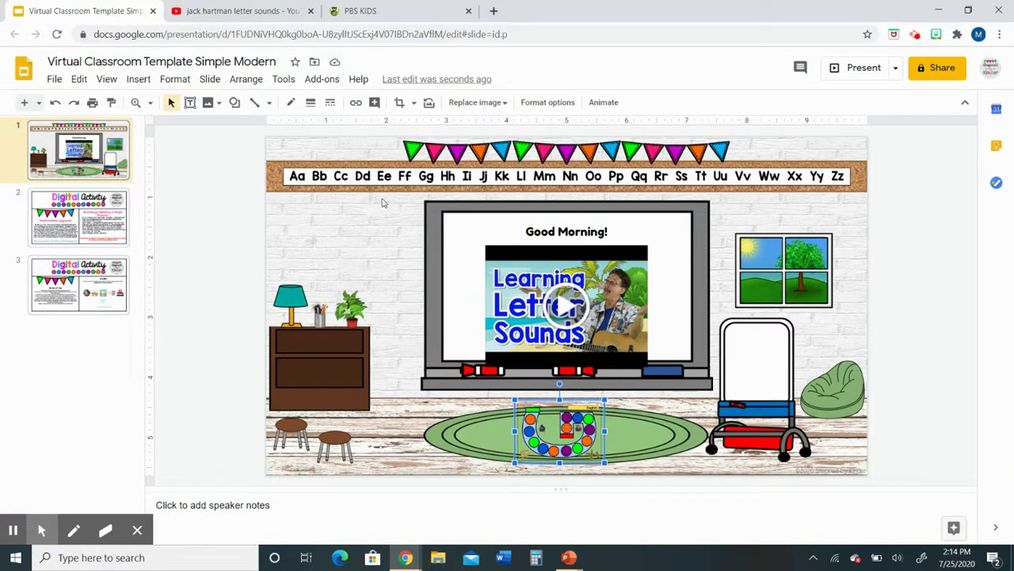
{"action": "left_click", "coordinate": [356, 104]}
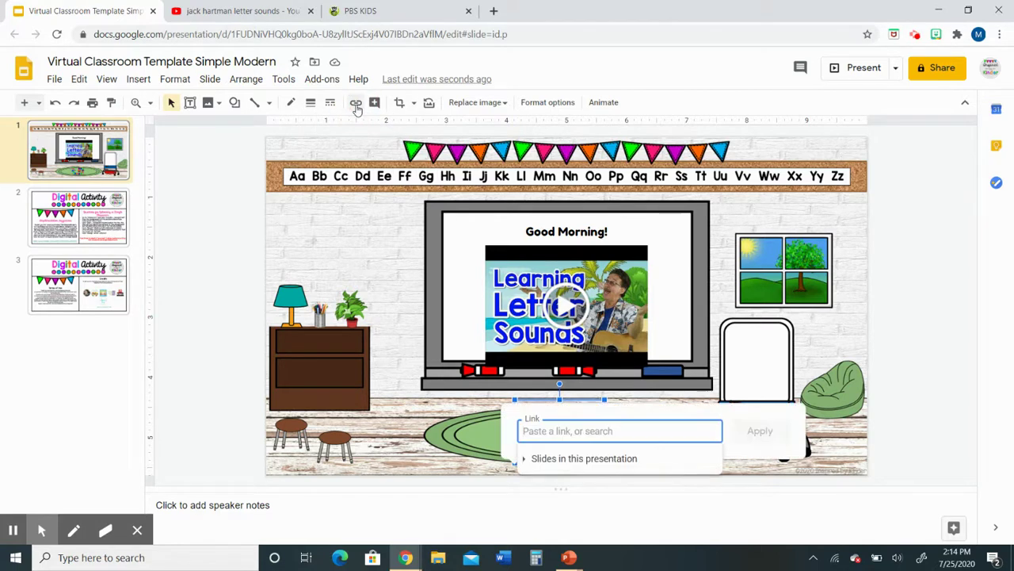
{"action": "right_click", "coordinate": [606, 429]}
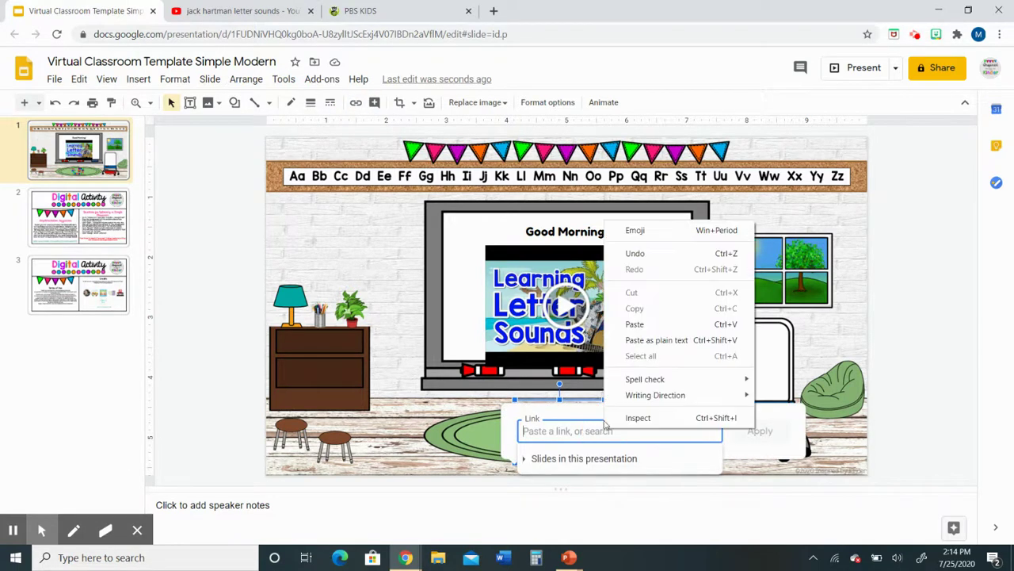
{"action": "left_click", "coordinate": [639, 328]}
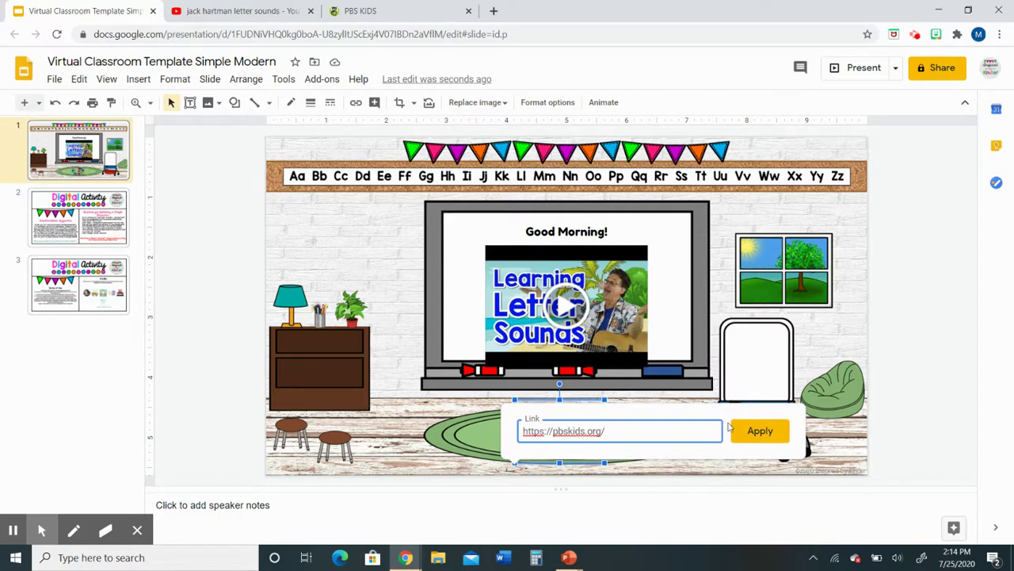
{"action": "left_click", "coordinate": [758, 432]}
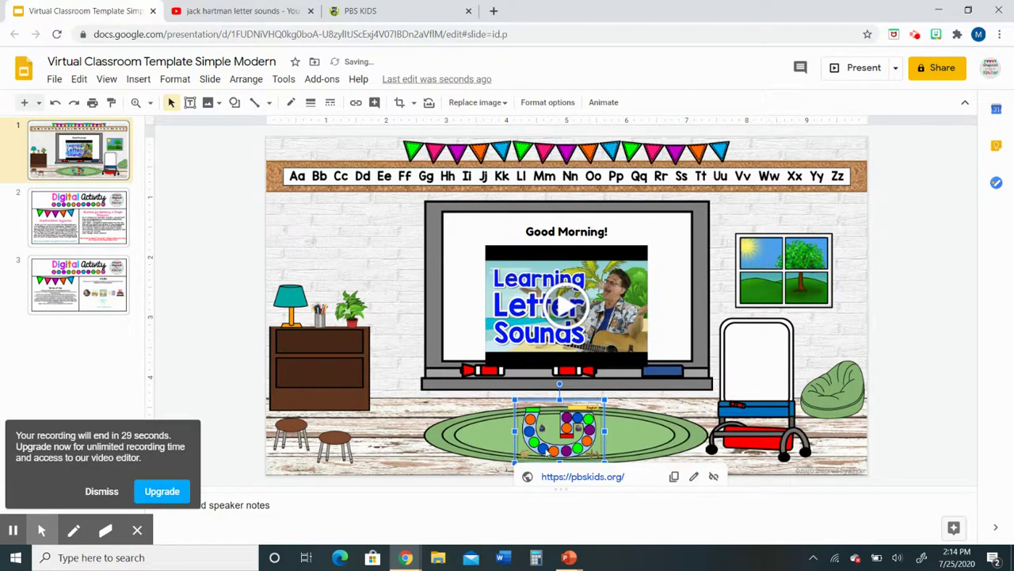
{"action": "left_click", "coordinate": [102, 492]}
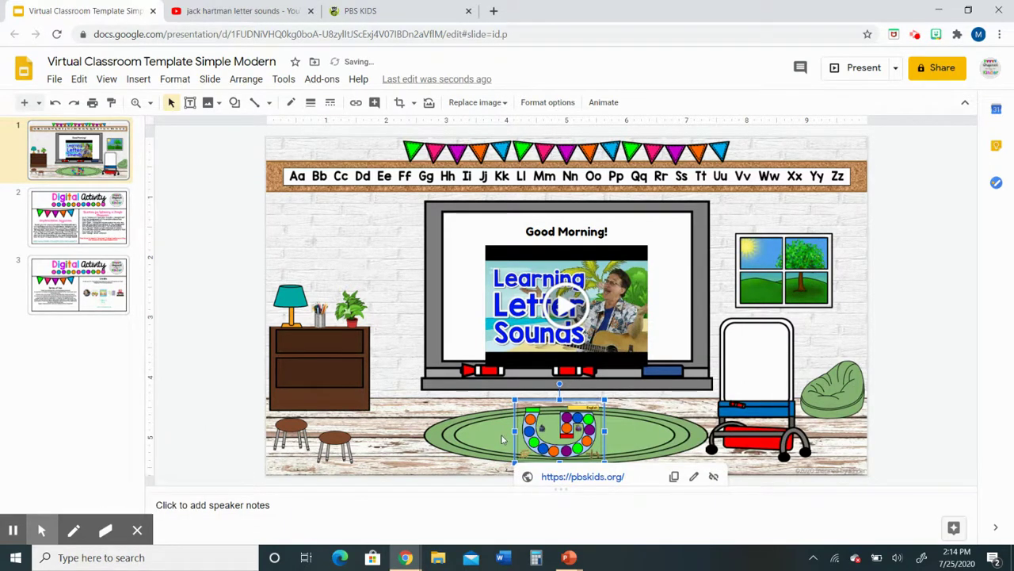
- Move the board game image onto the wall above the dresser and test its link, closing the opened PBS KIDS page
{"action": "left_click_drag", "start_coordinate": [555, 430], "coordinate": [365, 275]}
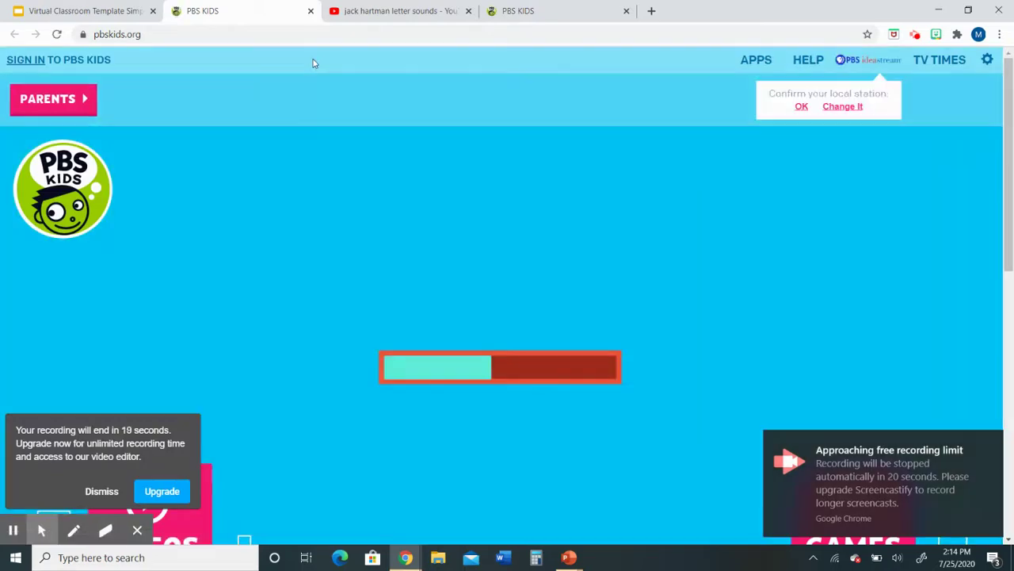
{"action": "left_click", "coordinate": [311, 11]}
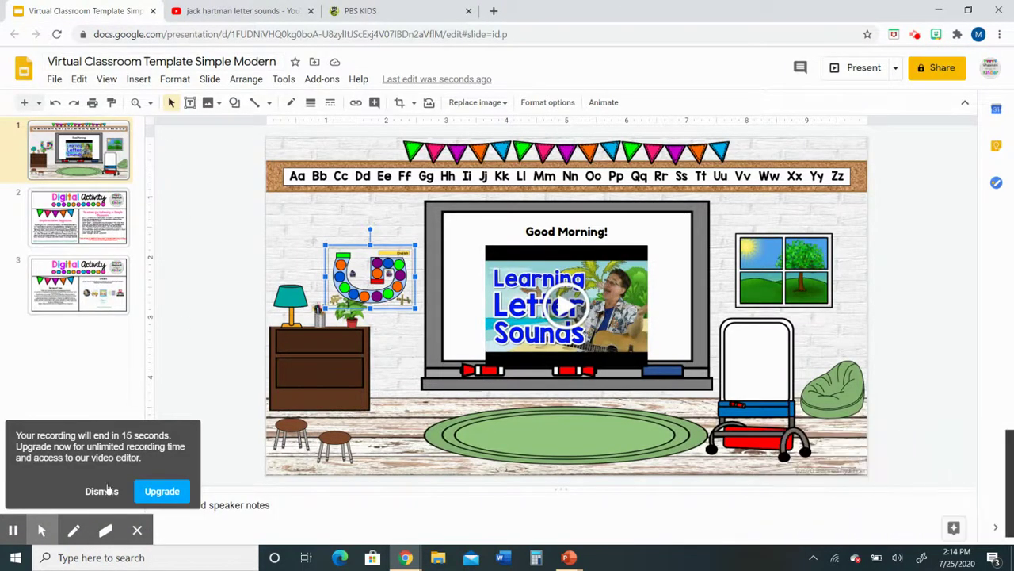
{"action": "left_click", "coordinate": [107, 489]}
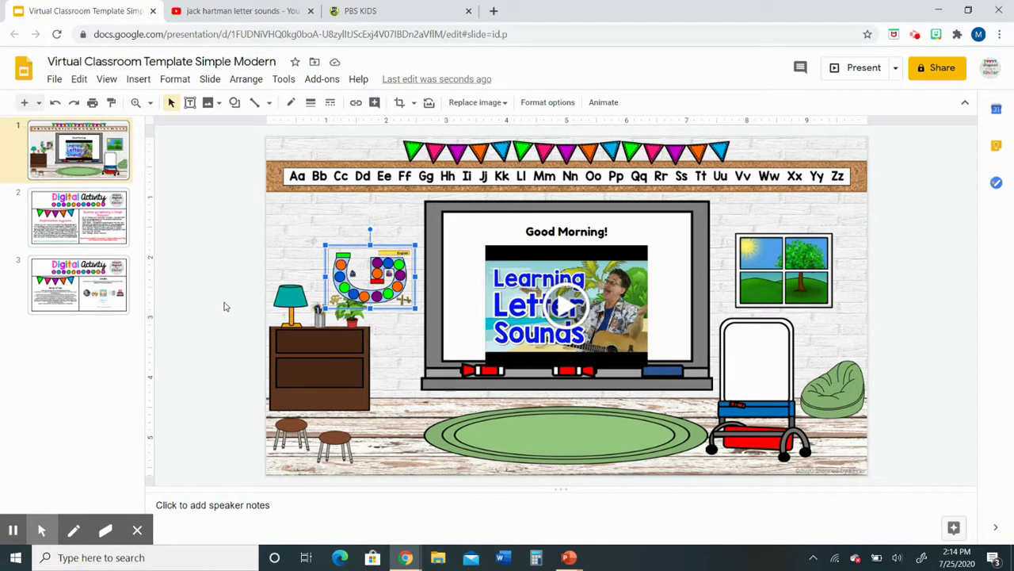